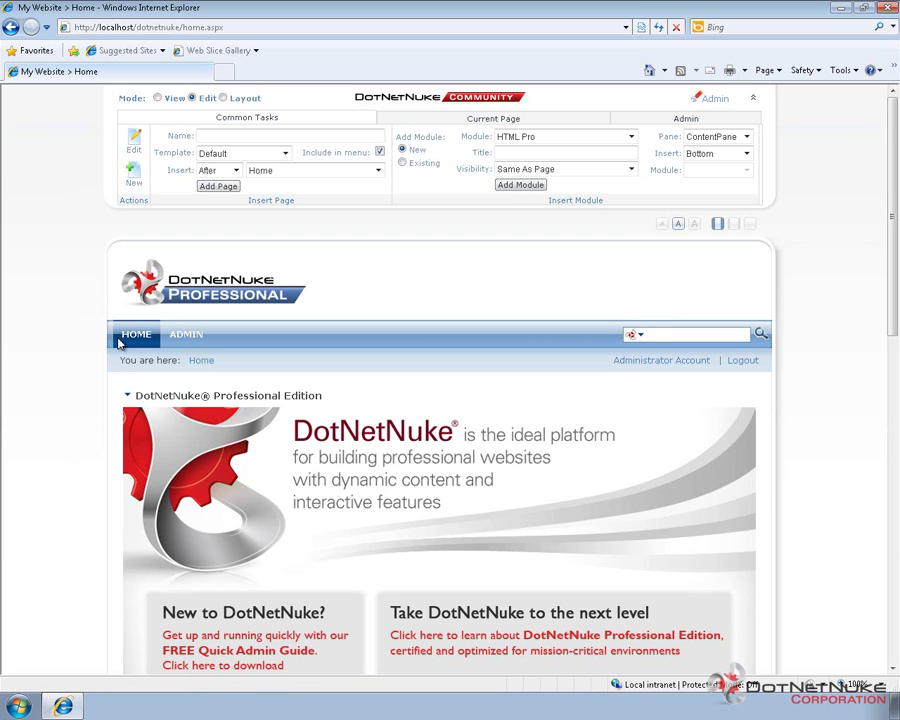
- Open the Home page's settings at its role permissions grid
{"action": "left_click", "coordinate": [138, 143]}
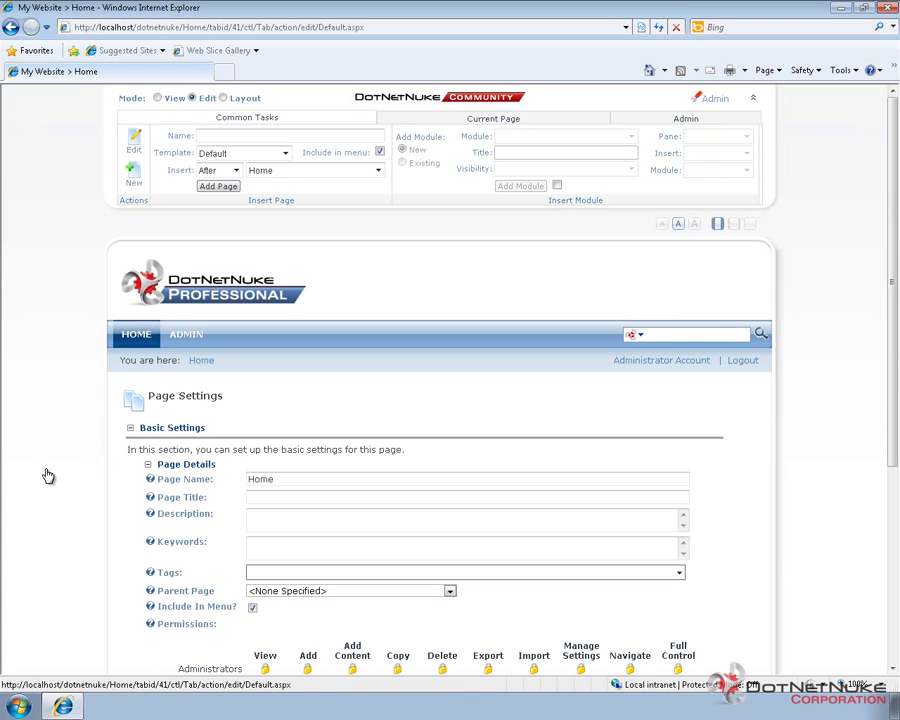
{"action": "scroll", "coordinate": [80, 451], "scroll_direction": "down", "scroll_amount": 3}
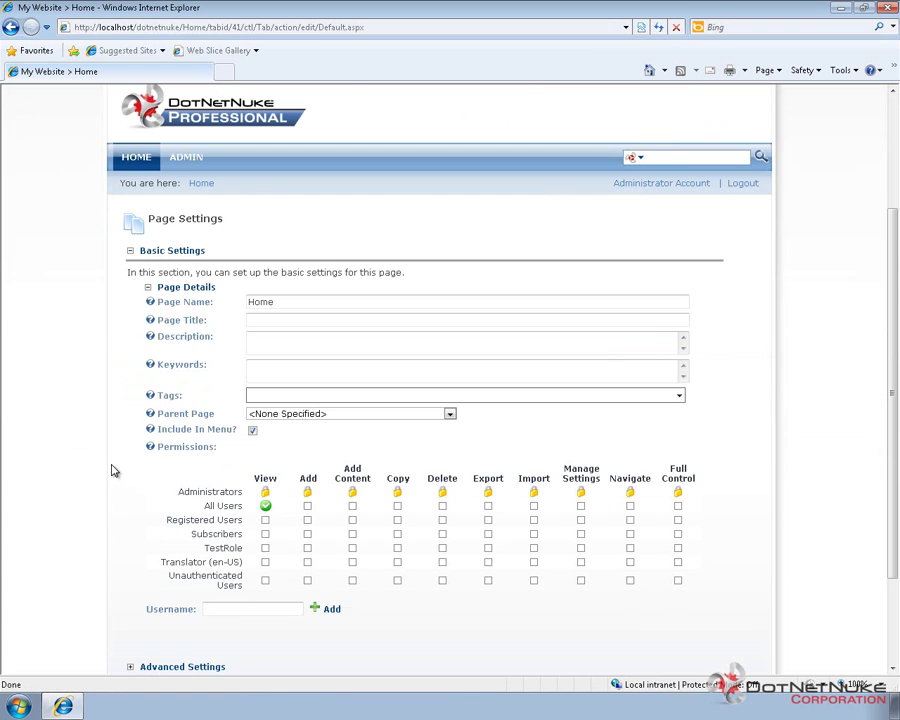
{"action": "scroll", "coordinate": [192, 524], "scroll_direction": "down", "scroll_amount": 2}
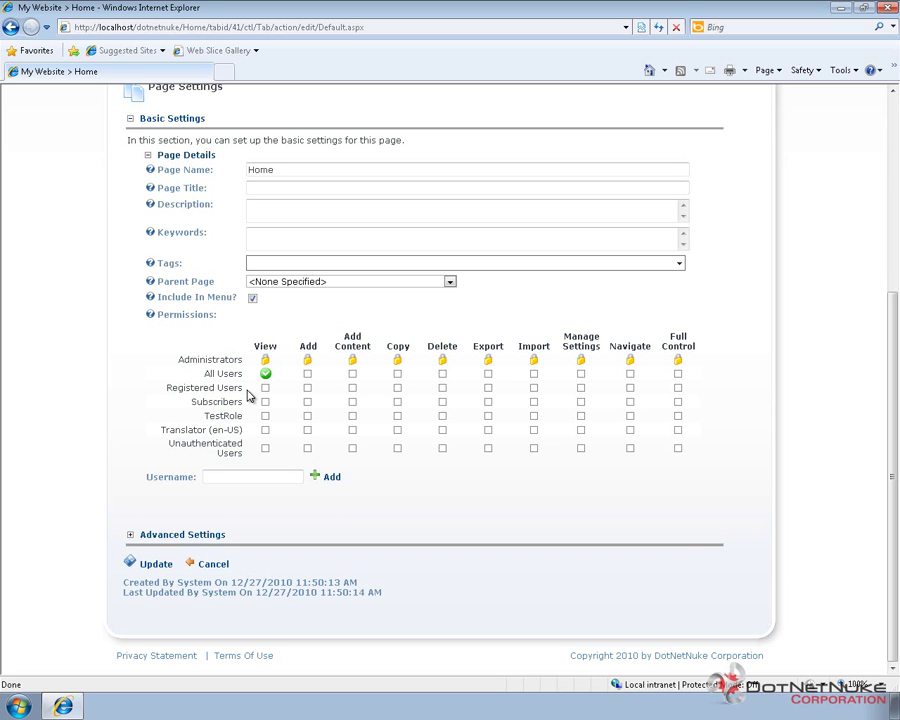
- Cycle the View permission for Registered Users through grant and deny, back to unset
{"action": "left_click", "coordinate": [265, 388]}
{"action": "left_click", "coordinate": [266, 389]}
{"action": "left_click", "coordinate": [266, 389]}
- Try granting and denying View for Unauthenticated Users and All Users, leaving View granted only to All Users
{"action": "left_click", "coordinate": [266, 449]}
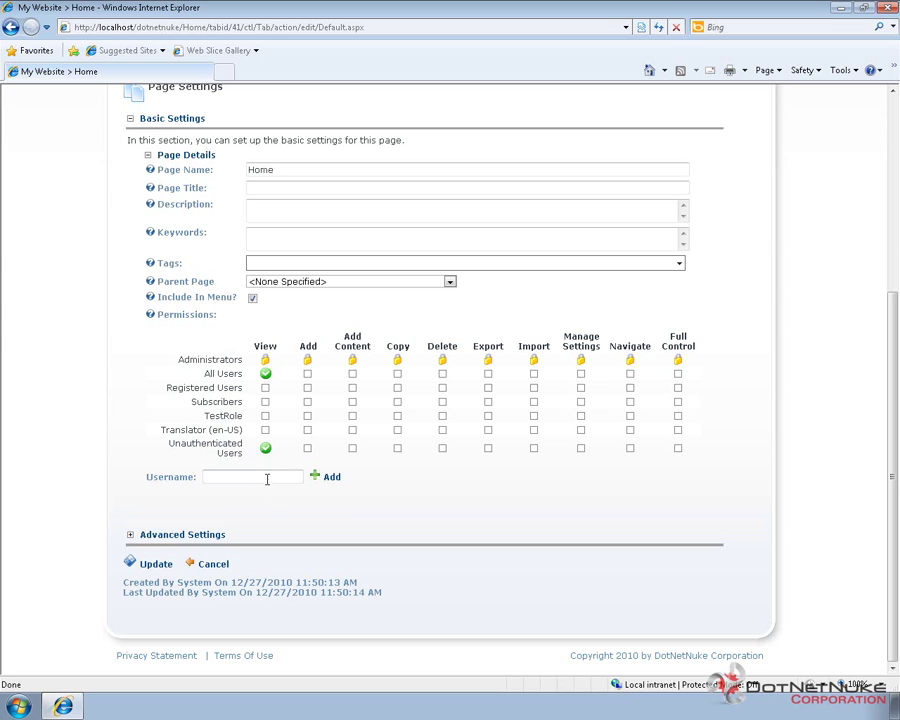
{"action": "left_click", "coordinate": [265, 374]}
{"action": "left_click", "coordinate": [264, 372]}
{"action": "left_click", "coordinate": [266, 448]}
{"action": "left_click", "coordinate": [266, 448]}
{"action": "left_click", "coordinate": [265, 375]}
- Run the Registered Users View permission through its grant and deny states again and leave it unset
{"action": "left_click", "coordinate": [265, 388]}
{"action": "left_click", "coordinate": [265, 388]}
{"action": "left_click", "coordinate": [266, 389]}
- Try different permission states for Subscribers' Copy, TestRole's Delete and Export, and Translator (en-US)'s Export
{"action": "left_click", "coordinate": [397, 402]}
{"action": "left_click", "coordinate": [397, 402]}
{"action": "left_click", "coordinate": [442, 415]}
{"action": "left_click", "coordinate": [488, 418]}
{"action": "left_click", "coordinate": [488, 431]}
{"action": "left_click", "coordinate": [488, 431]}
{"action": "left_click", "coordinate": [488, 431]}
- Clear the Copy permission for Subscribers and the Delete and Export permissions for TestRole
{"action": "left_click", "coordinate": [488, 416]}
{"action": "left_click", "coordinate": [442, 415]}
{"action": "left_click", "coordinate": [488, 416]}
{"action": "left_click", "coordinate": [442, 415]}
{"action": "left_click", "coordinate": [397, 402]}
- Add the username testuser to the Home page's permissions with View granted and save the page settings
{"action": "left_click", "coordinate": [230, 477]}
{"action": "type", "text": "testuser"}
{"action": "left_click", "coordinate": [334, 479]}
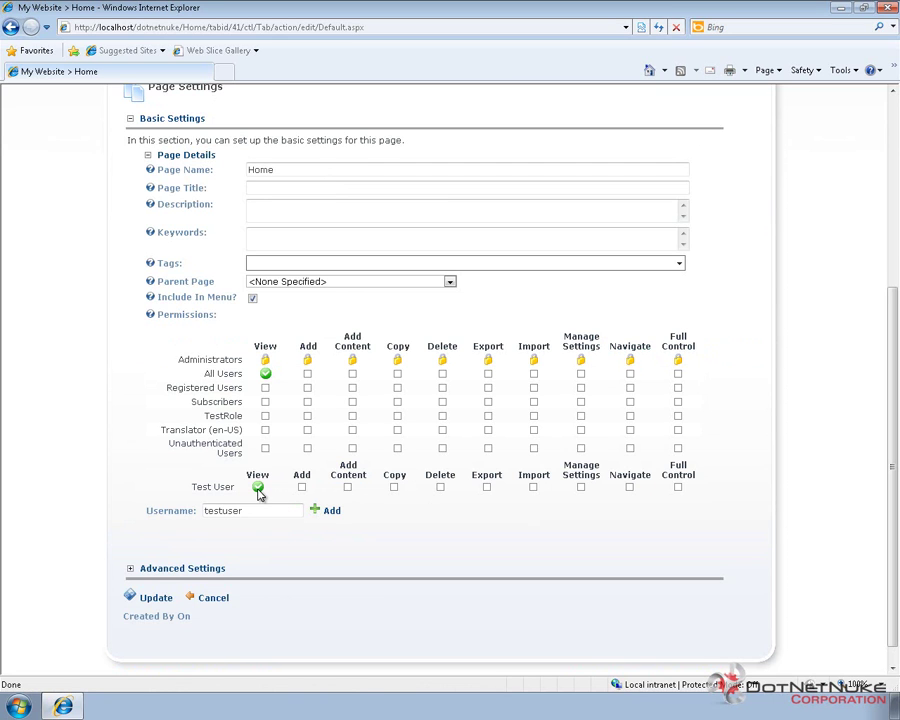
{"action": "left_click", "coordinate": [160, 598]}
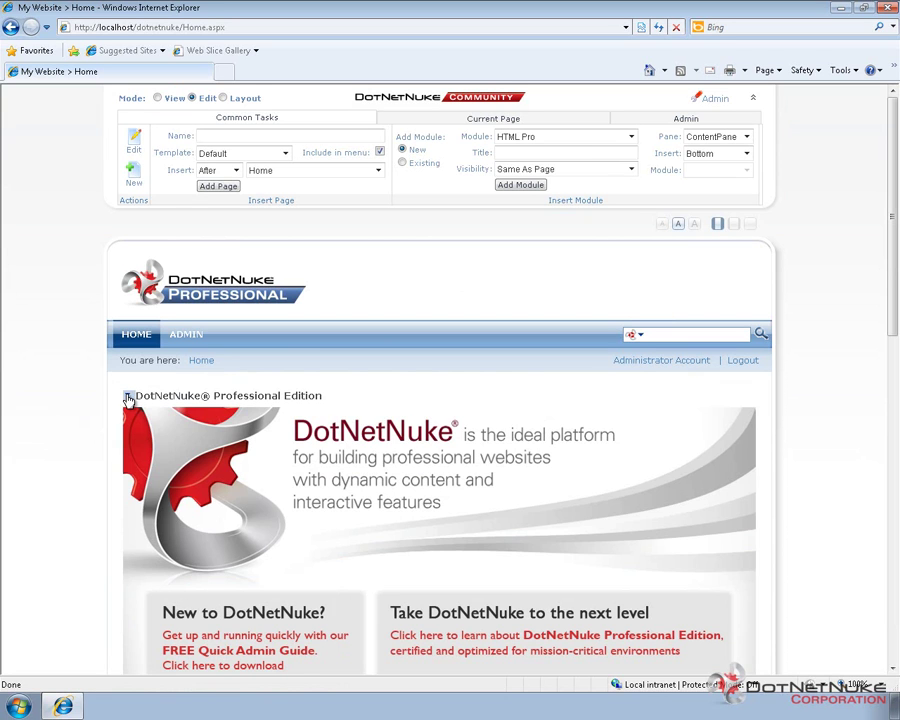
- Open the settings of the DotNetNuke Professional Edition module on the Home page at its permissions grid
{"action": "left_click", "coordinate": [128, 398]}
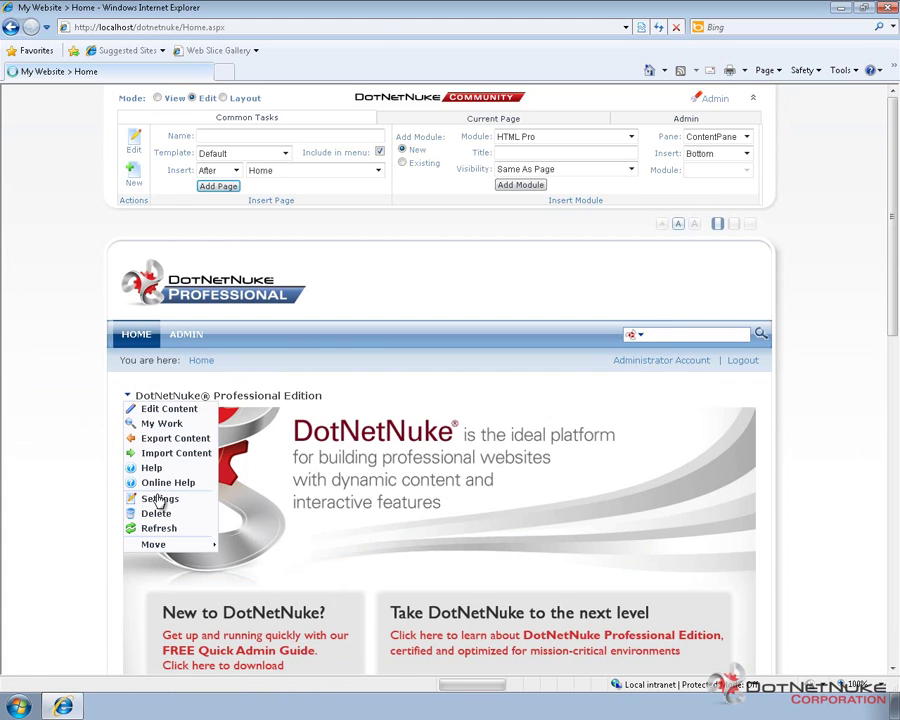
{"action": "left_click", "coordinate": [158, 498]}
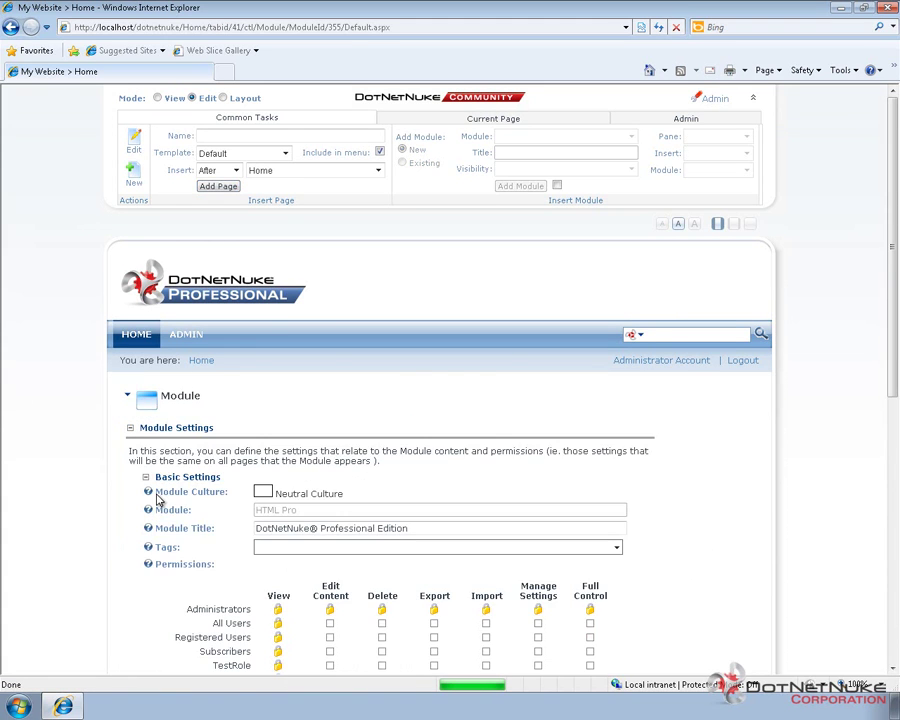
{"action": "scroll", "coordinate": [172, 435], "scroll_direction": "down", "scroll_amount": 2}
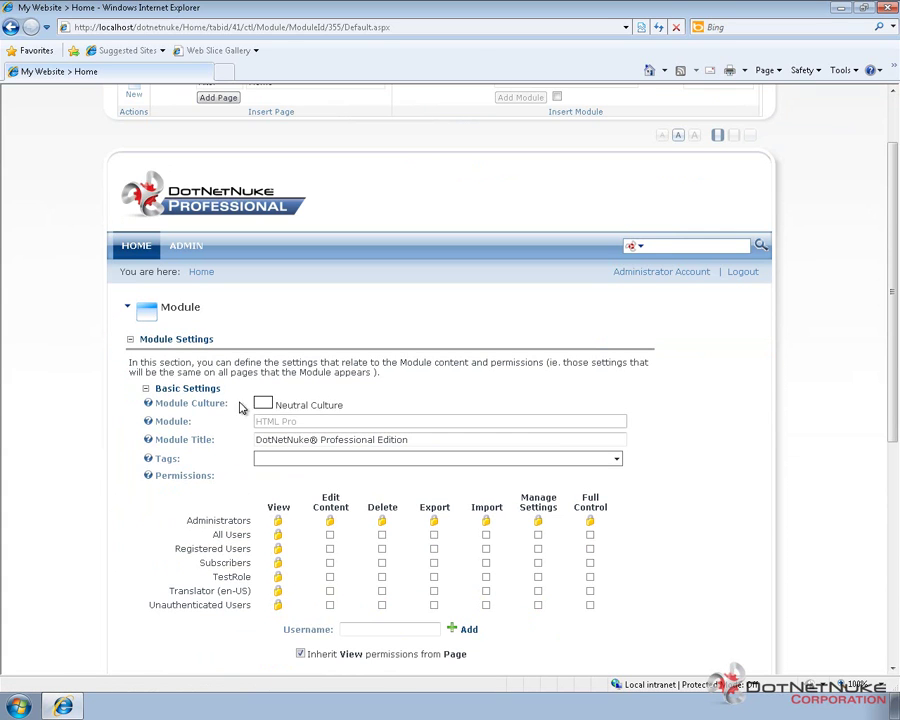
{"action": "scroll", "coordinate": [285, 466], "scroll_direction": "down", "scroll_amount": 4}
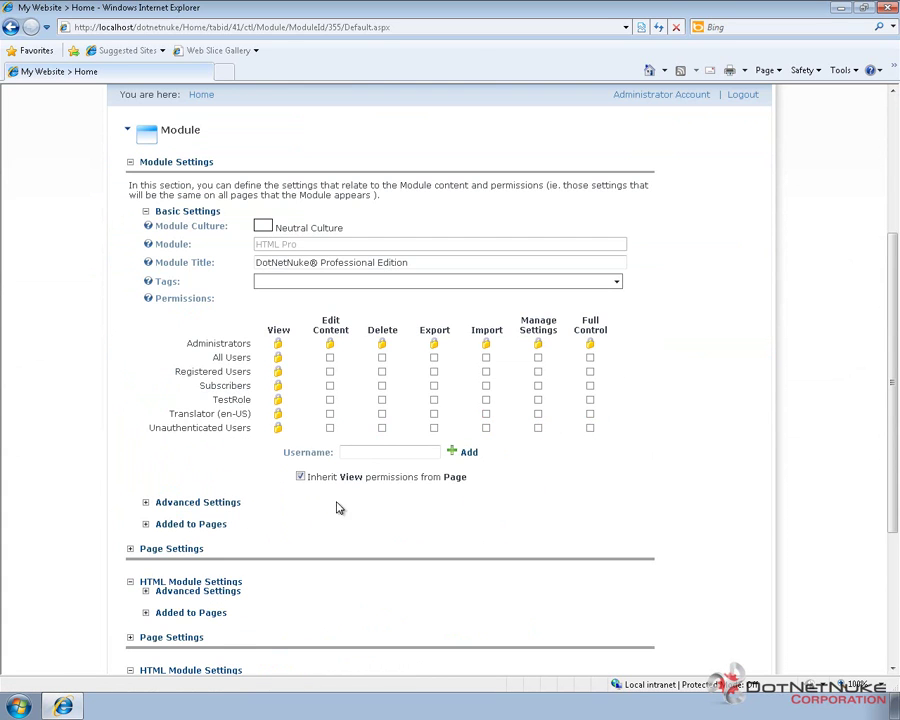
{"action": "scroll", "coordinate": [281, 338], "scroll_direction": "down", "scroll_amount": 2}
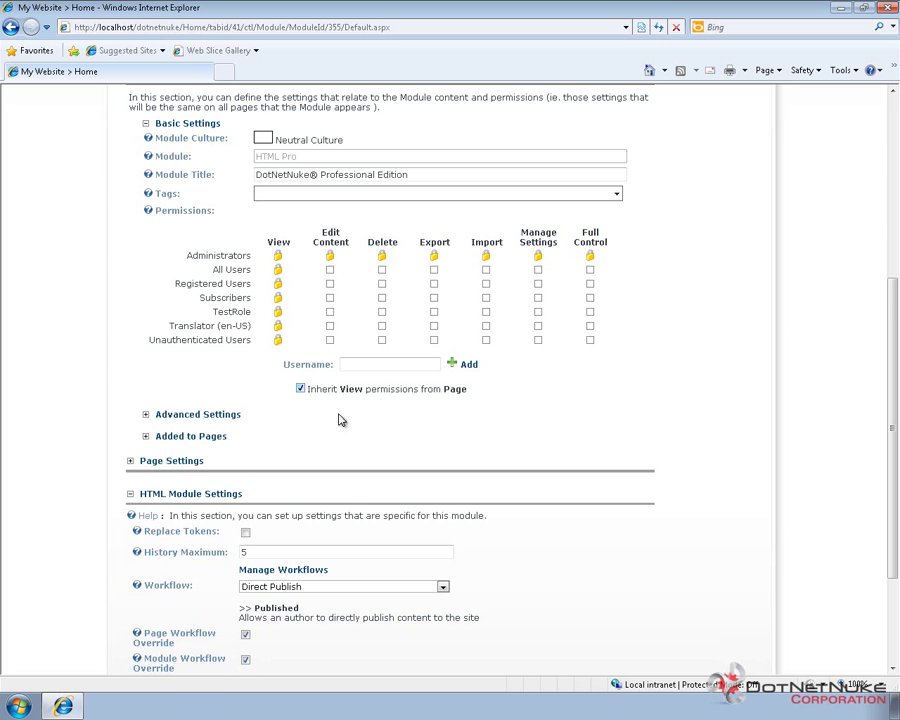
- Try denying View to All Users with page inheritance turned off, then restore inheriting View permissions from the page
{"action": "left_click", "coordinate": [349, 392]}
{"action": "left_click", "coordinate": [278, 271]}
{"action": "left_click", "coordinate": [279, 272]}
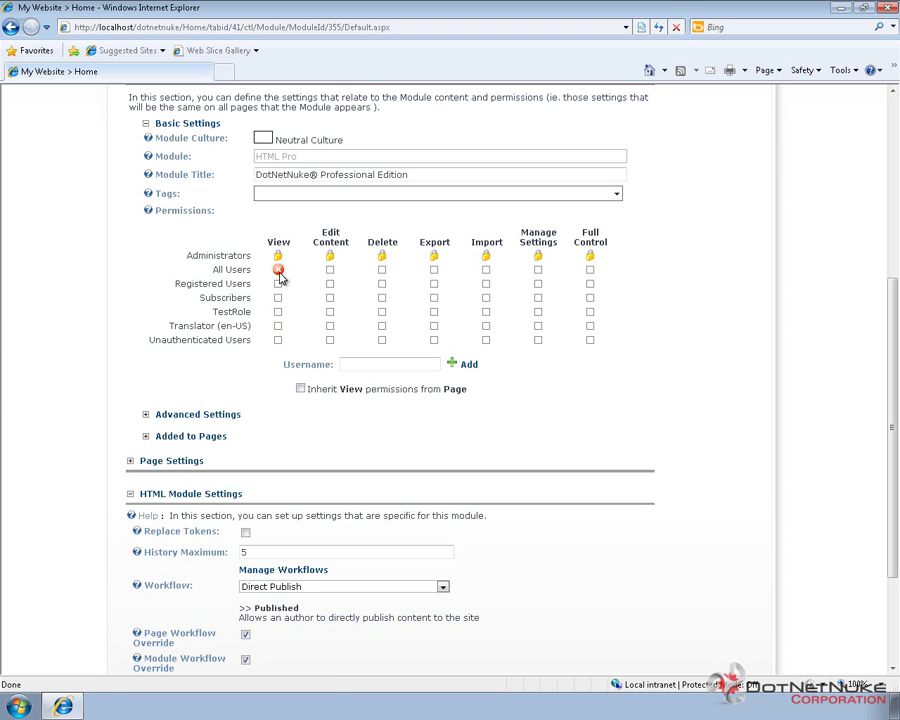
{"action": "left_click", "coordinate": [279, 271]}
{"action": "left_click", "coordinate": [300, 389]}
- Save the HTML Pro module's settings with View permissions inherited from the page
{"action": "left_click", "coordinate": [366, 366]}
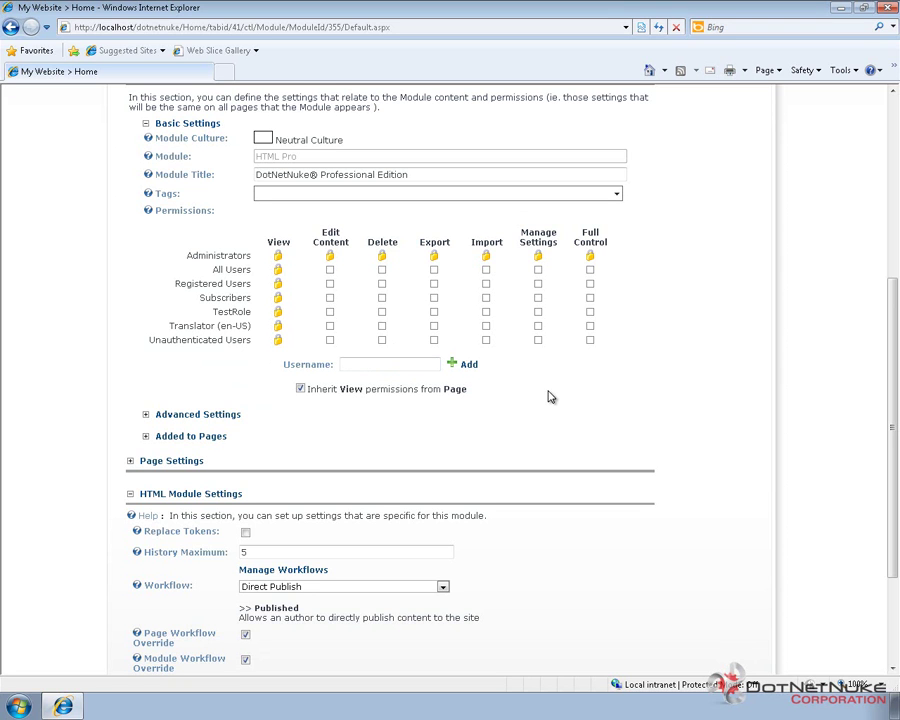
{"action": "scroll", "coordinate": [288, 570], "scroll_direction": "down", "scroll_amount": 3}
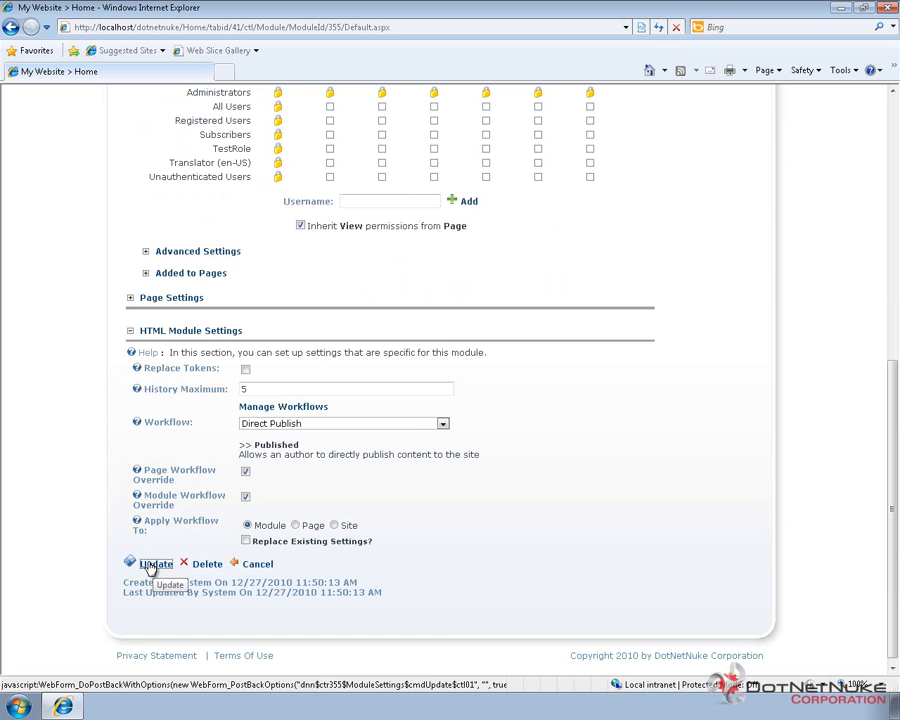
{"action": "left_click", "coordinate": [152, 566]}
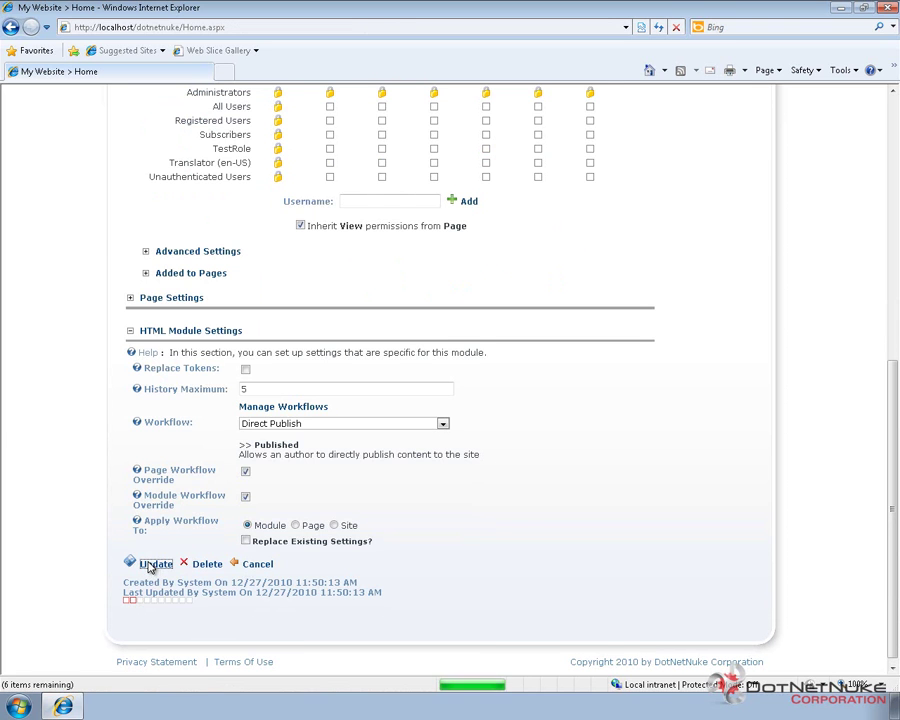